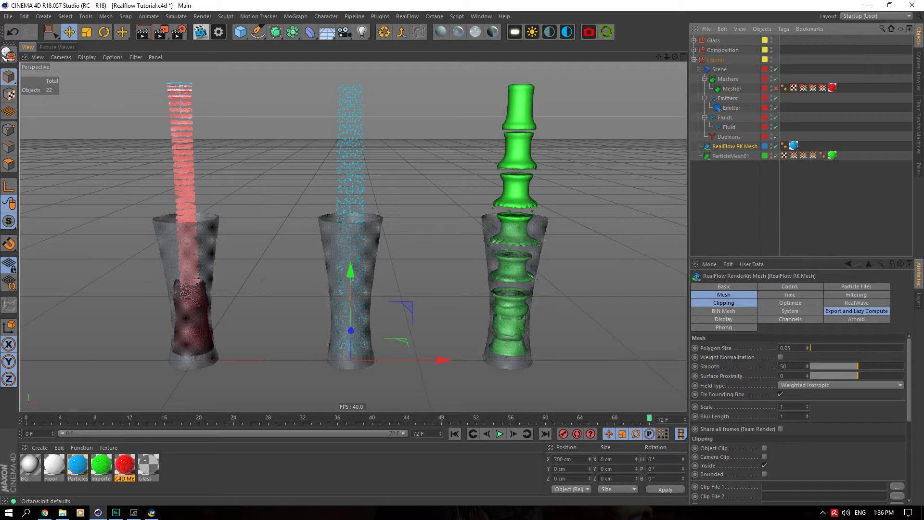
Glance at RealFlow, then browse the RealFlow RenderKit plugin list in Cinema 4D without adding anything.
click(152, 512)
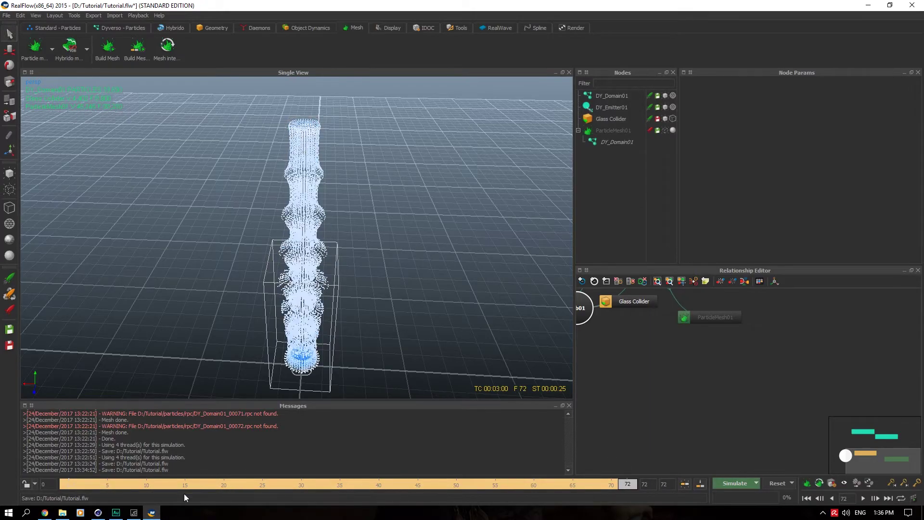
click(98, 512)
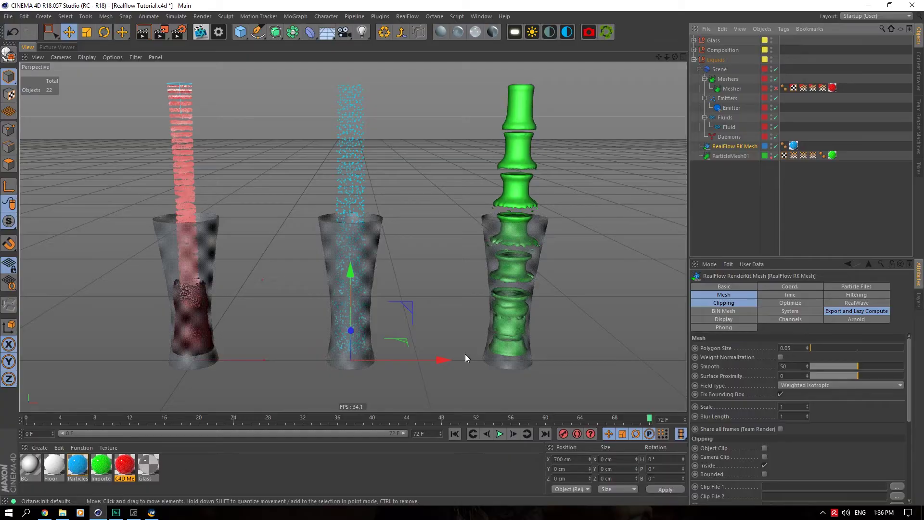
click(381, 17)
mouse_move(404, 72)
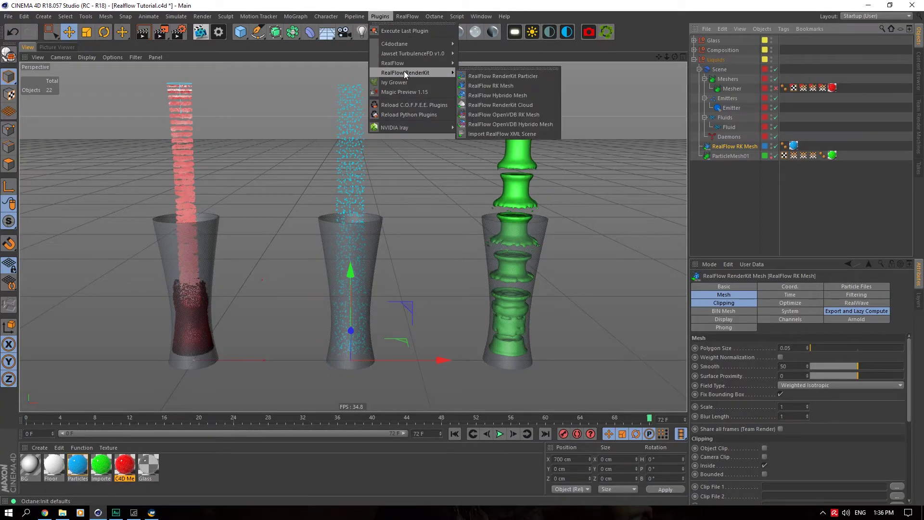
key(Escape)
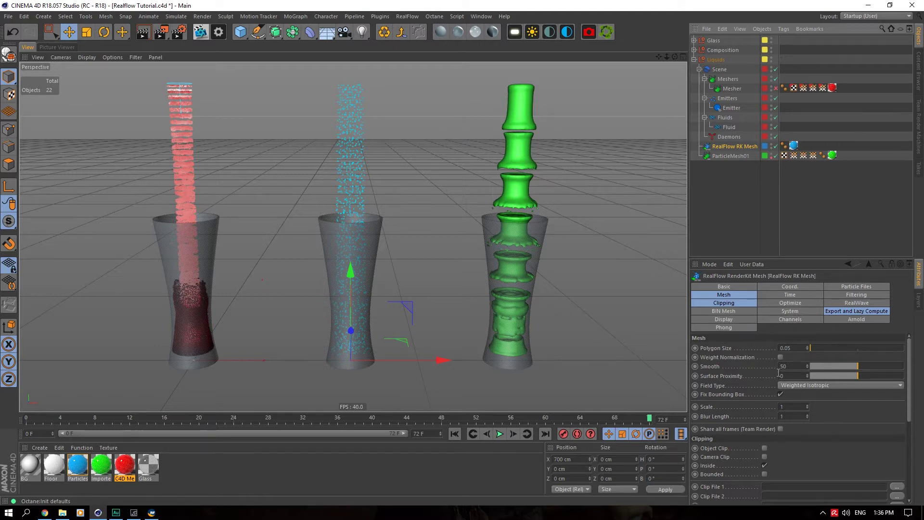
Render the glasses to the Picture Viewer, then preview them in Octane Live Viewer and close it.
click(161, 31)
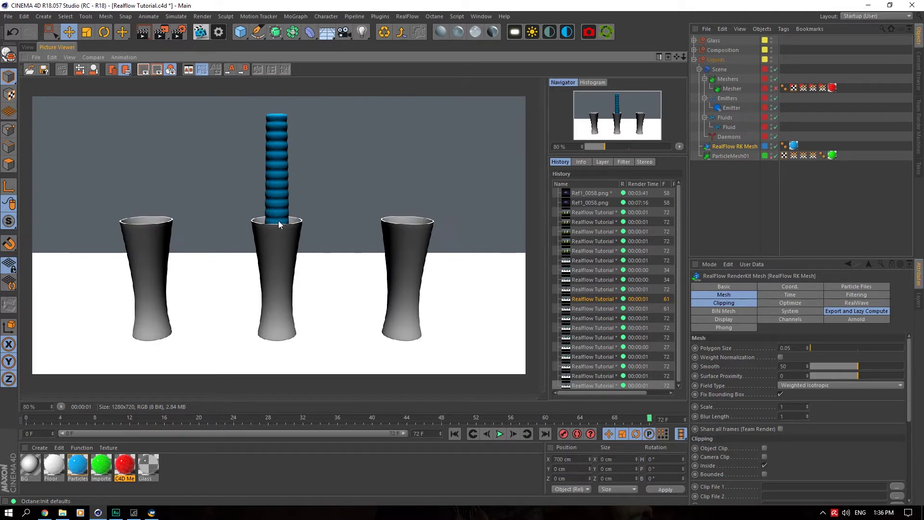
click(28, 46)
click(201, 32)
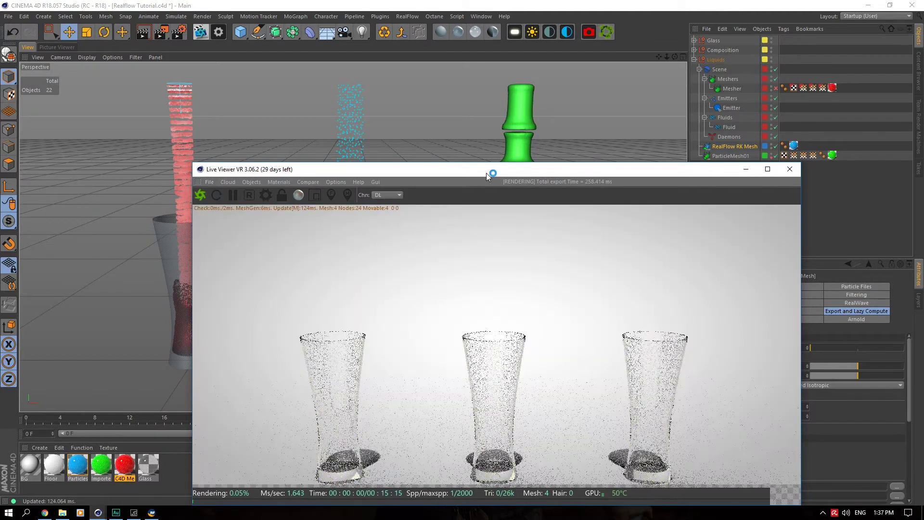
drag(478, 173, 357, 139)
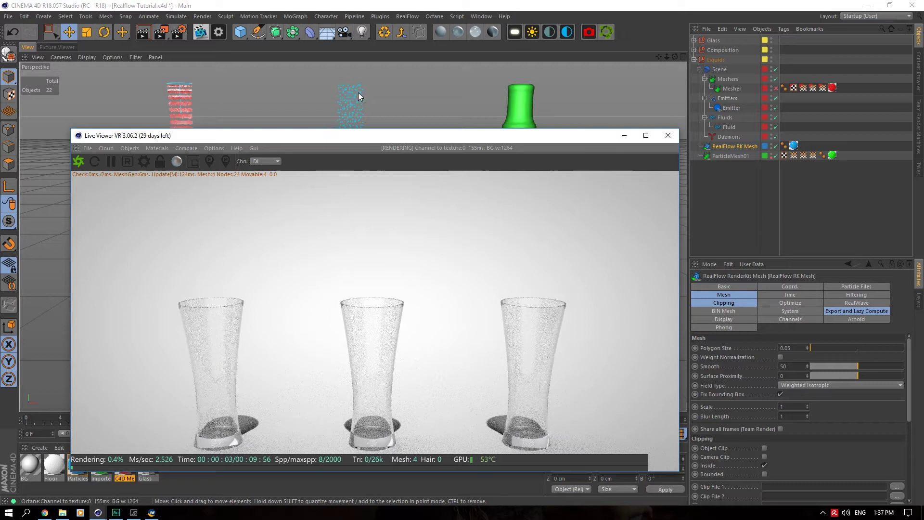
drag(351, 136, 345, 110)
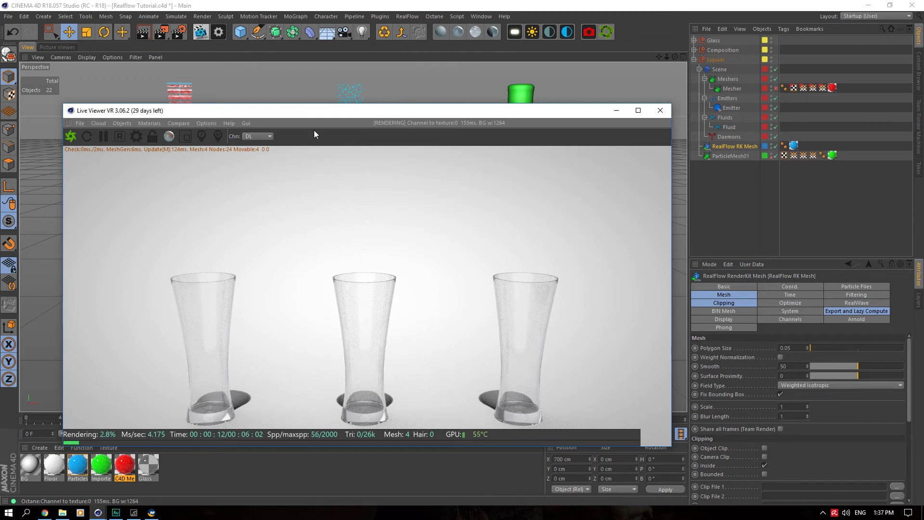
click(659, 112)
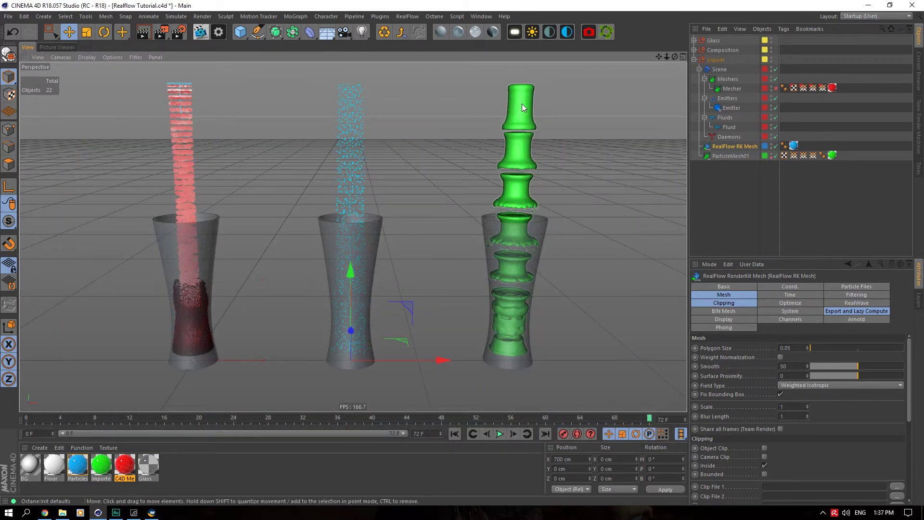
In RealFlow, make ParticleMesh01 visible in the viewport and zoom in to inspect the green mesh.
click(152, 513)
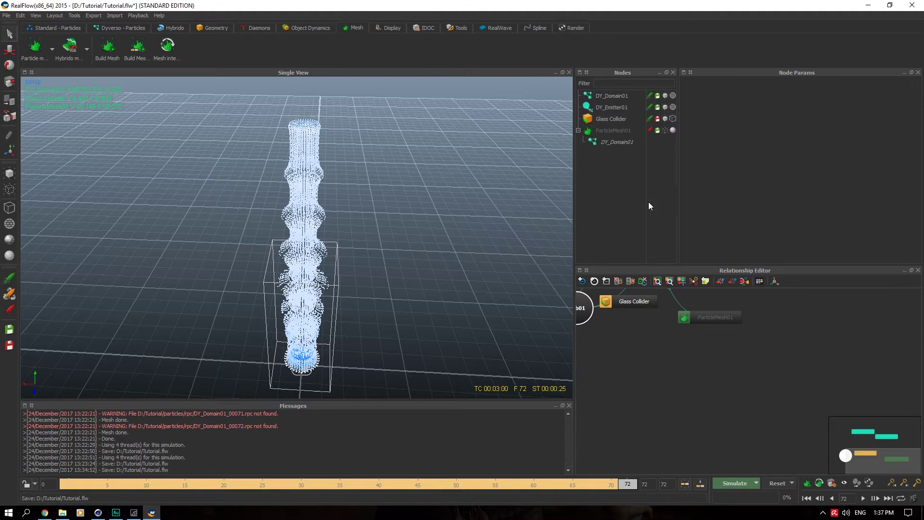
click(621, 132)
click(623, 97)
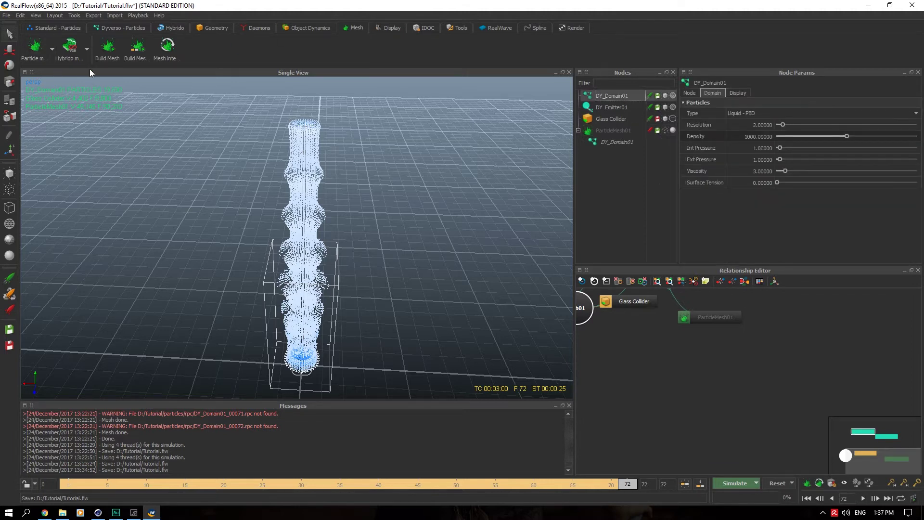
click(616, 130)
click(666, 130)
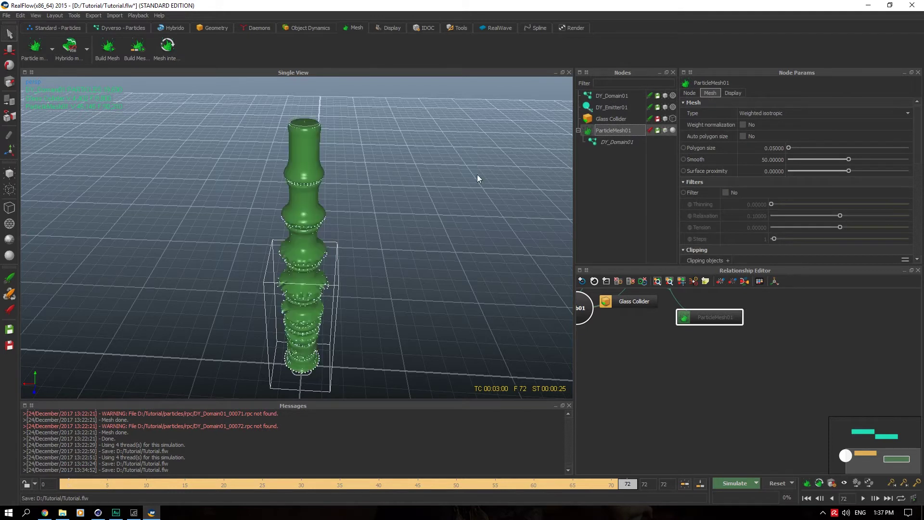
scroll(303, 179, up, 5)
scroll(316, 206, down, 5)
scroll(316, 206, up, 3)
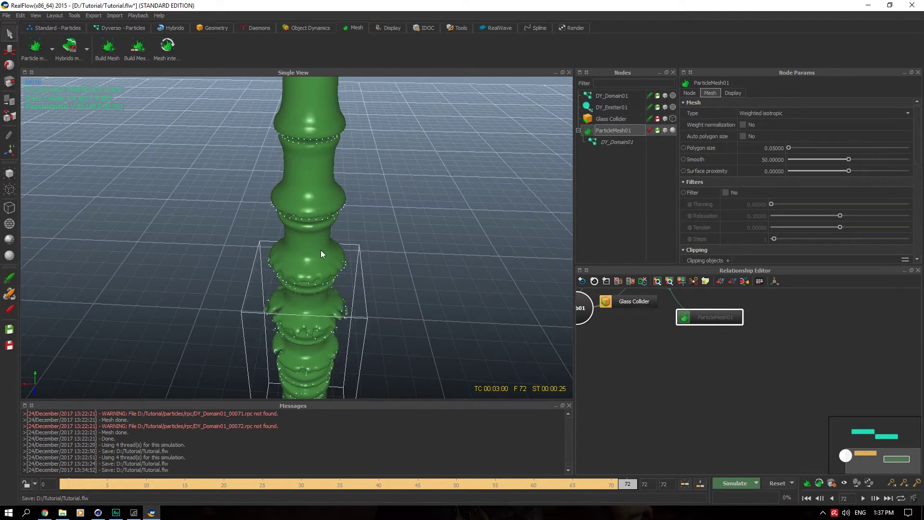
scroll(811, 127, down, 3)
scroll(810, 128, up, 3)
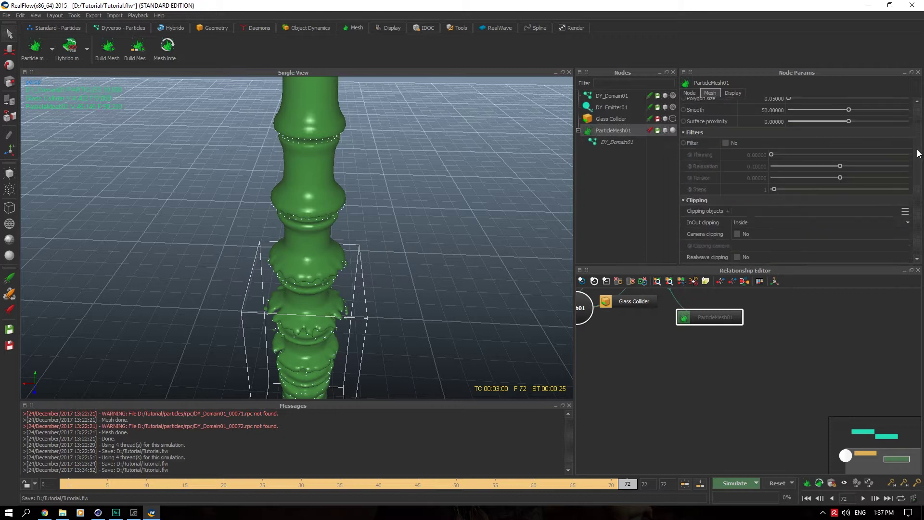
scroll(307, 216, down, 2)
scroll(303, 219, up, 5)
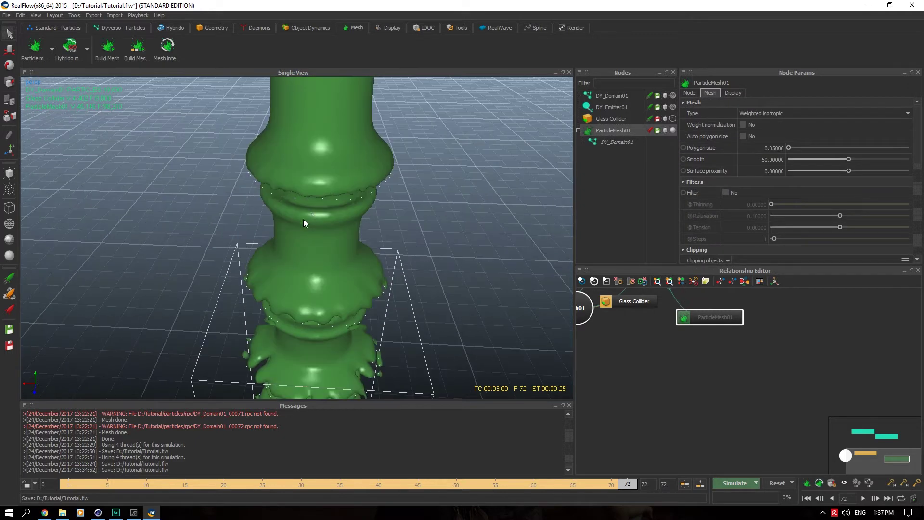
scroll(312, 217, down, 1)
scroll(312, 213, down, 3)
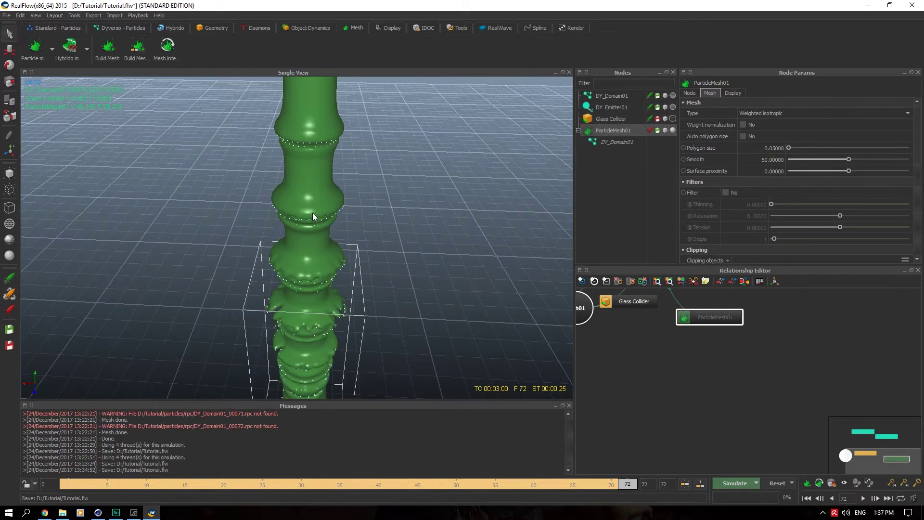
Compare the domain's meshing field settings with ParticleMesh01's mesh settings.
click(625, 142)
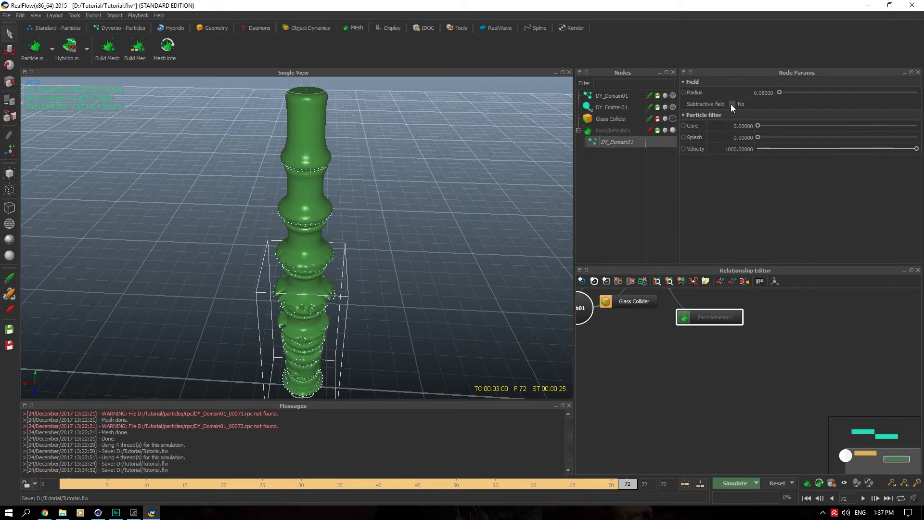
click(621, 131)
scroll(327, 199, up, 2)
scroll(325, 193, down, 3)
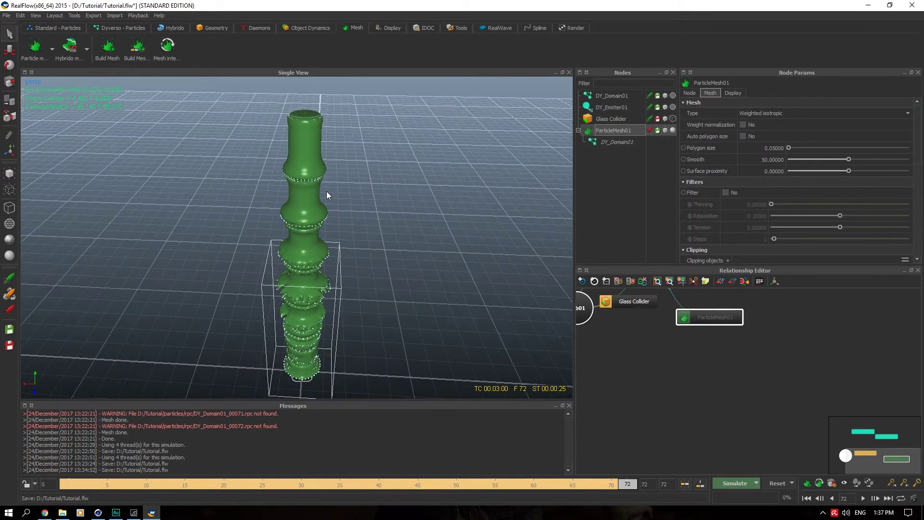
click(93, 15)
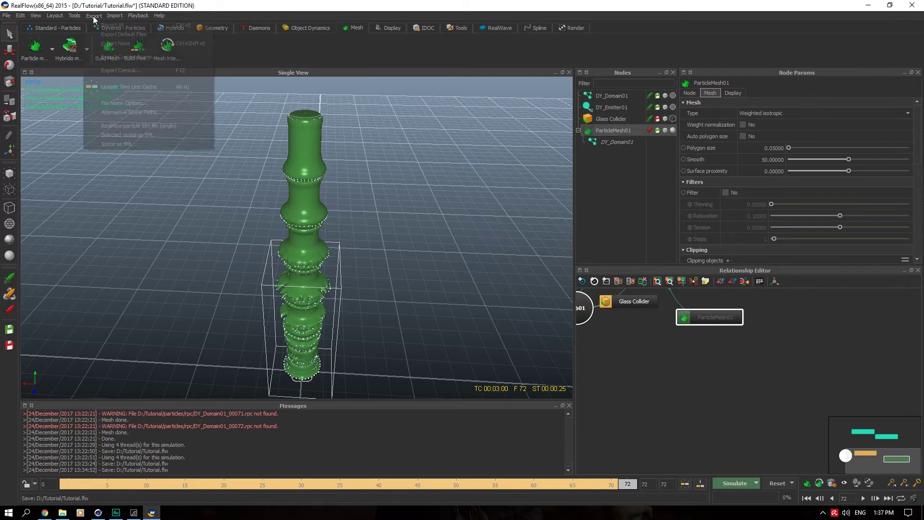
In Export Central, tick Mesh cache (.bin) for ParticleMesh01 and confirm with Done.
click(123, 68)
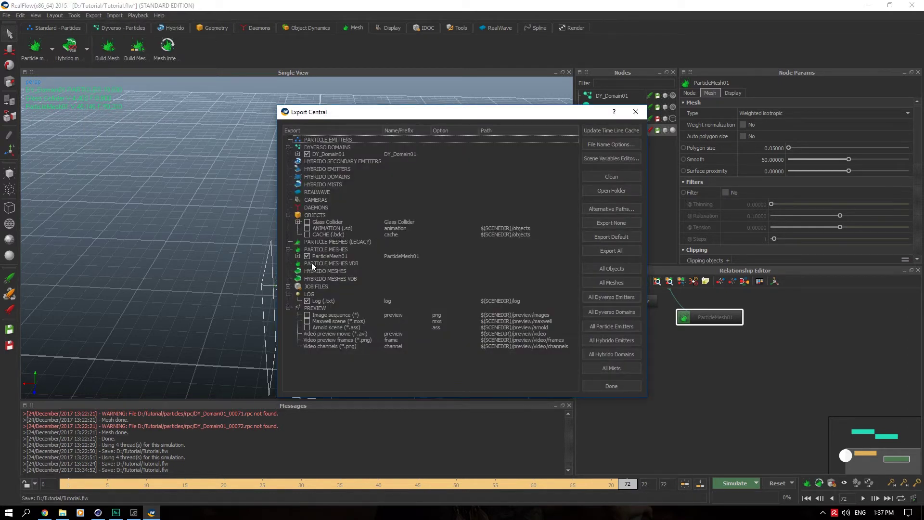
click(298, 256)
click(339, 269)
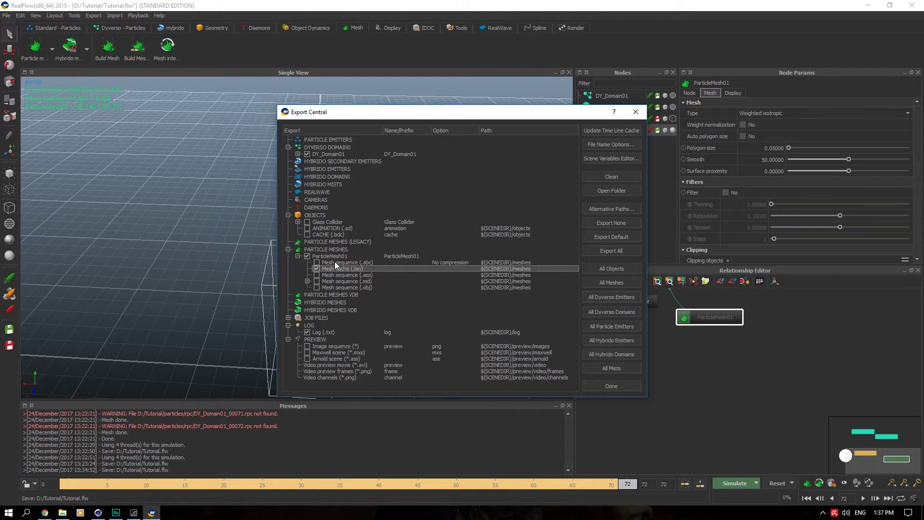
click(335, 263)
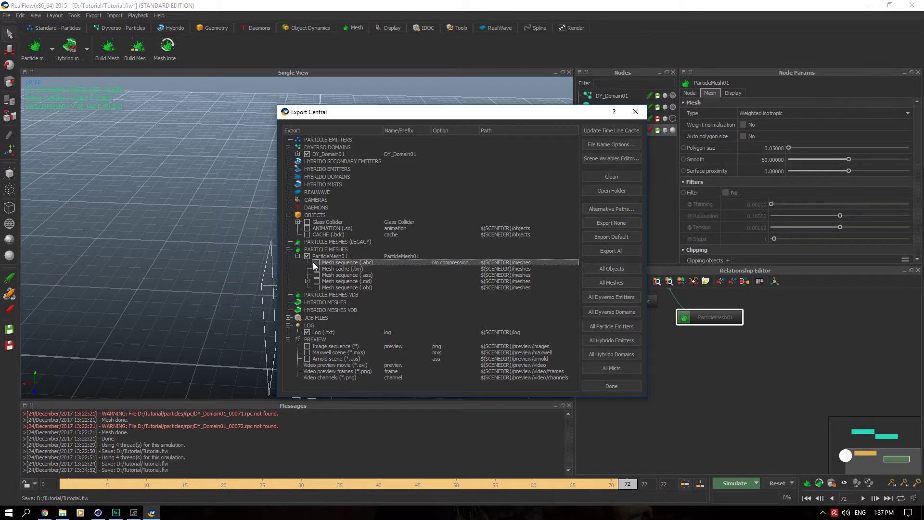
click(605, 386)
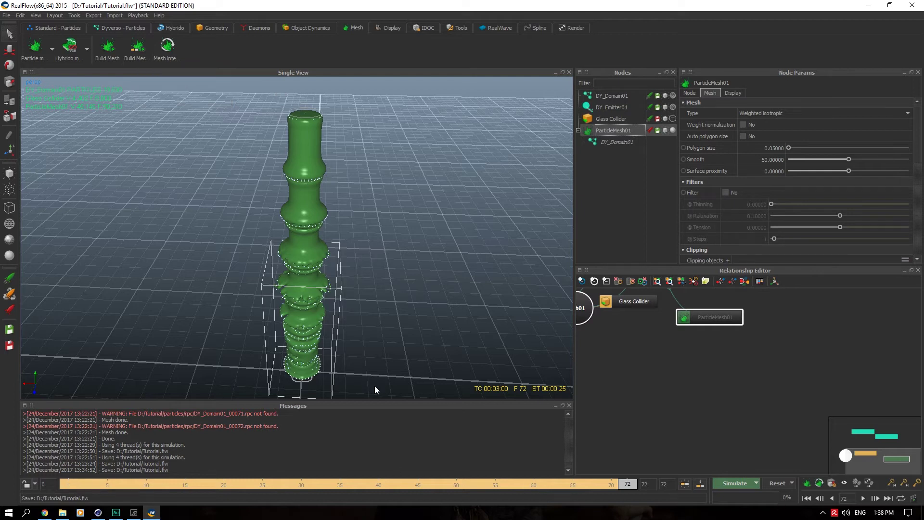
Add a RealFlow Mesh Importer loading ParticleMesh01_00000.bin and scrub the timeline to check the mesh.
click(98, 513)
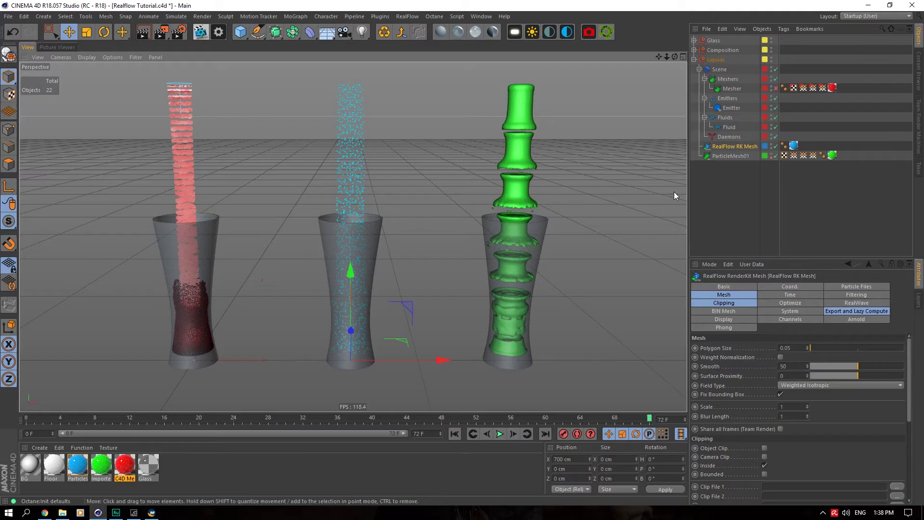
click(380, 16)
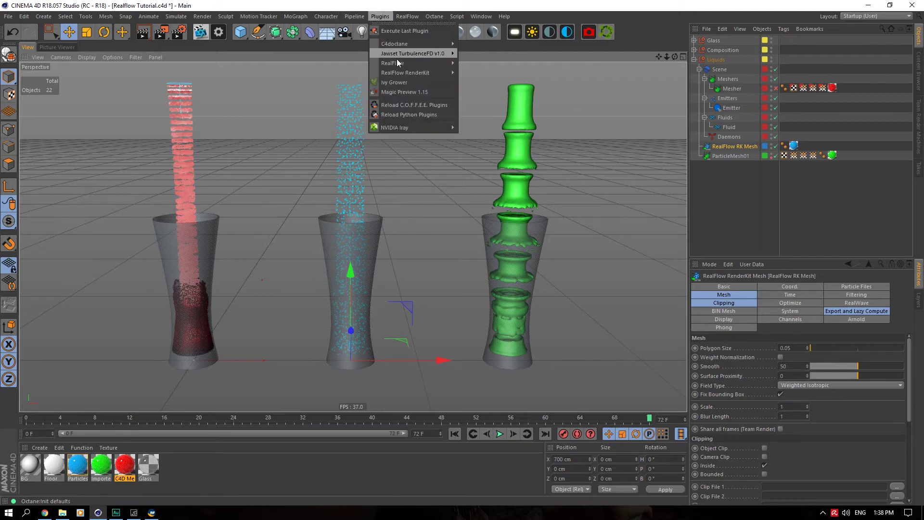
mouse_move(407, 63)
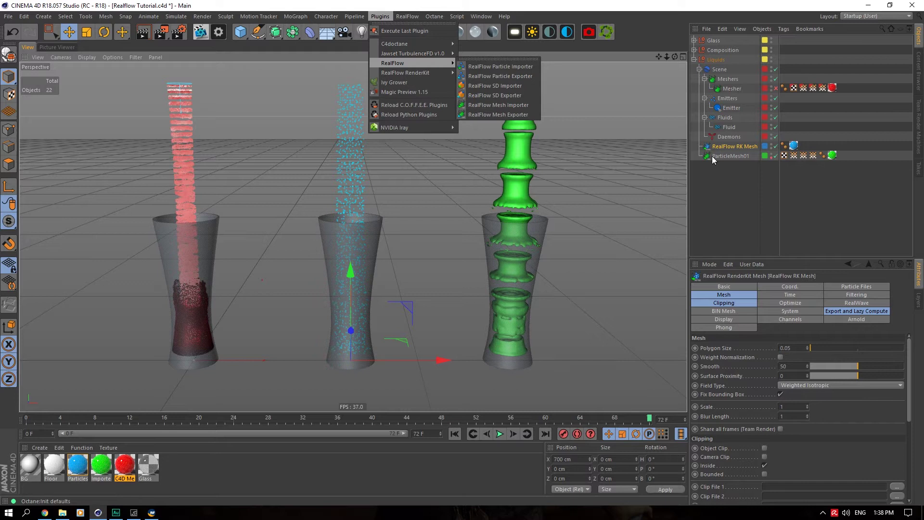
click(507, 104)
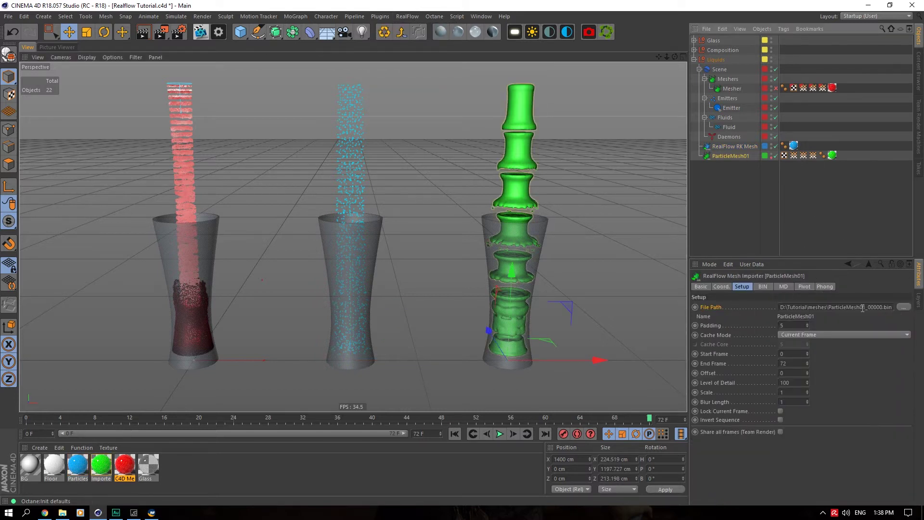
click(903, 308)
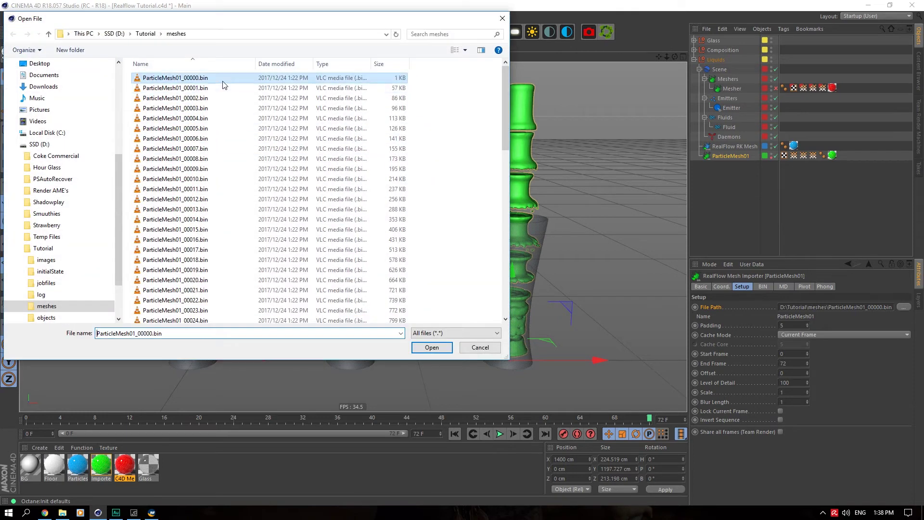
click(431, 347)
drag(536, 418, 554, 418)
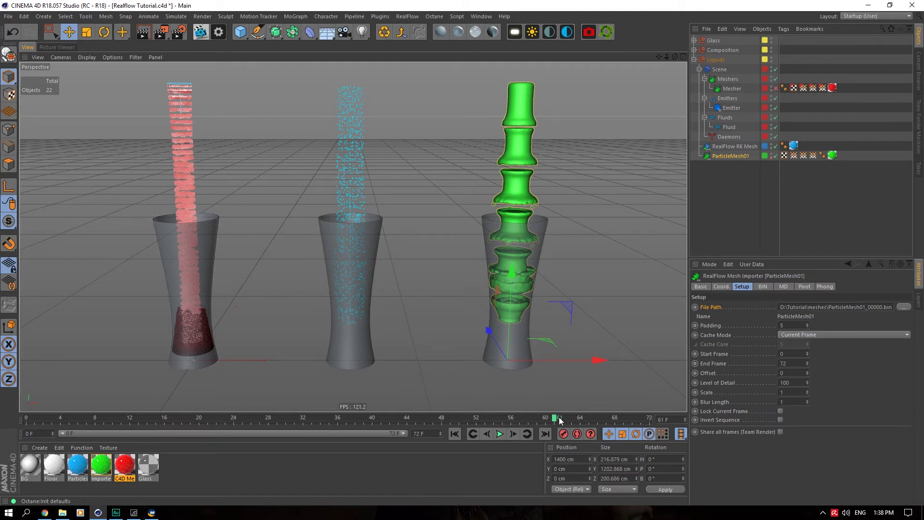
drag(559, 418, 641, 418)
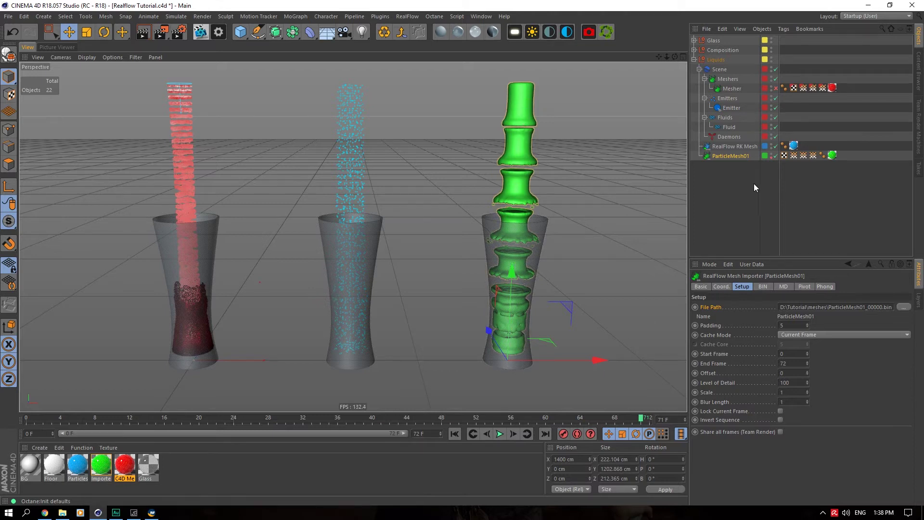
Preview the BIN mesh in Octane Live Viewer, close it, and render to the Picture Viewer.
click(589, 32)
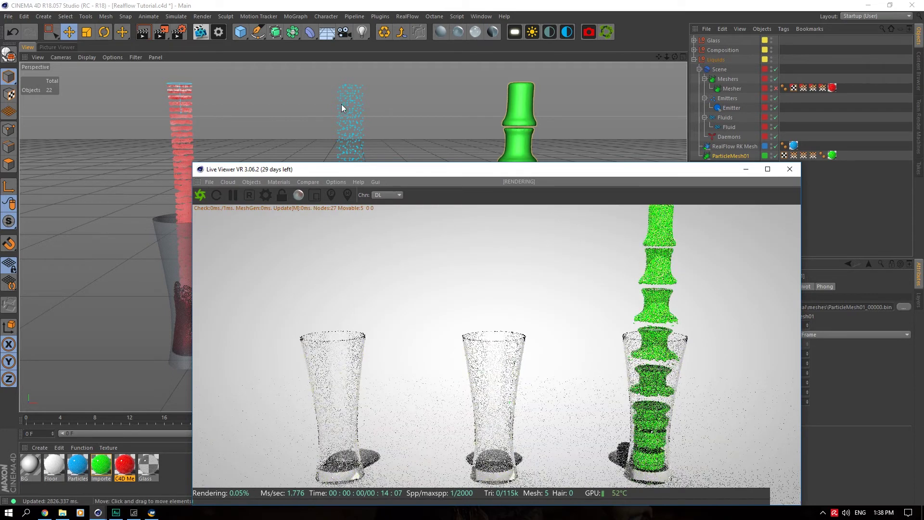
drag(373, 168, 348, 134)
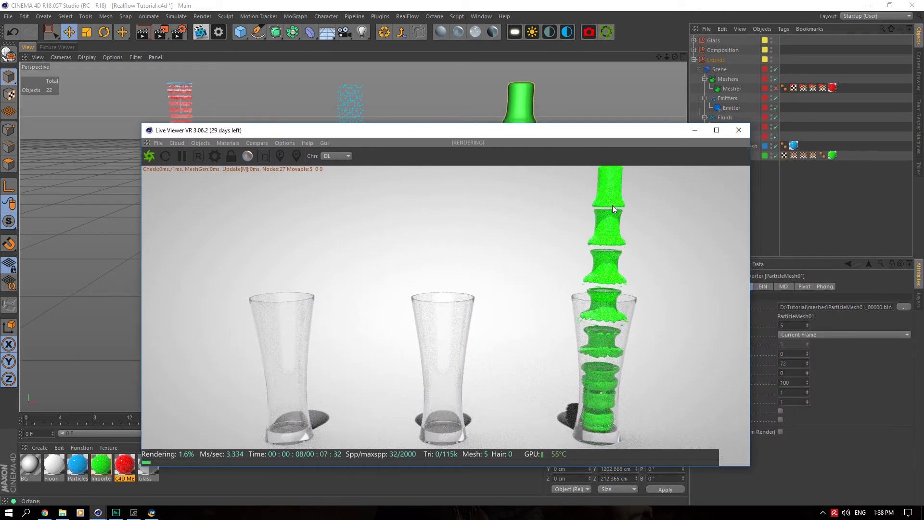
click(738, 130)
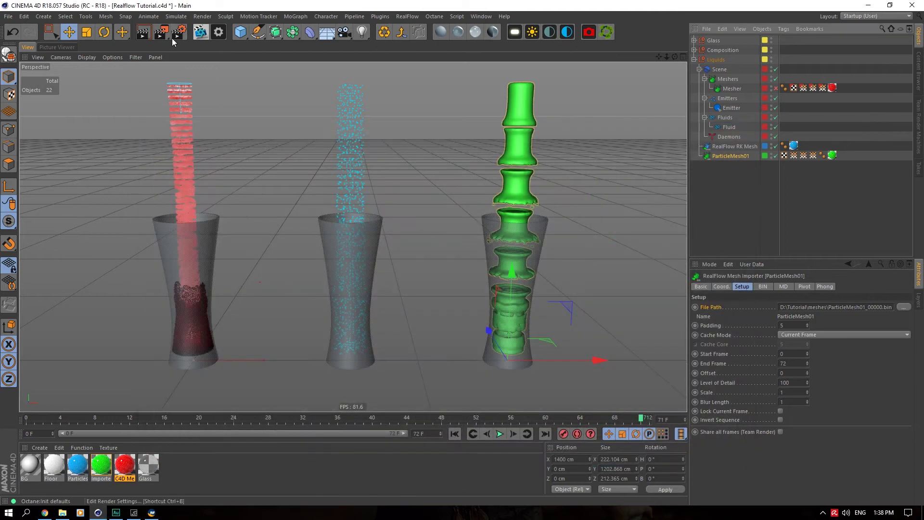
click(162, 32)
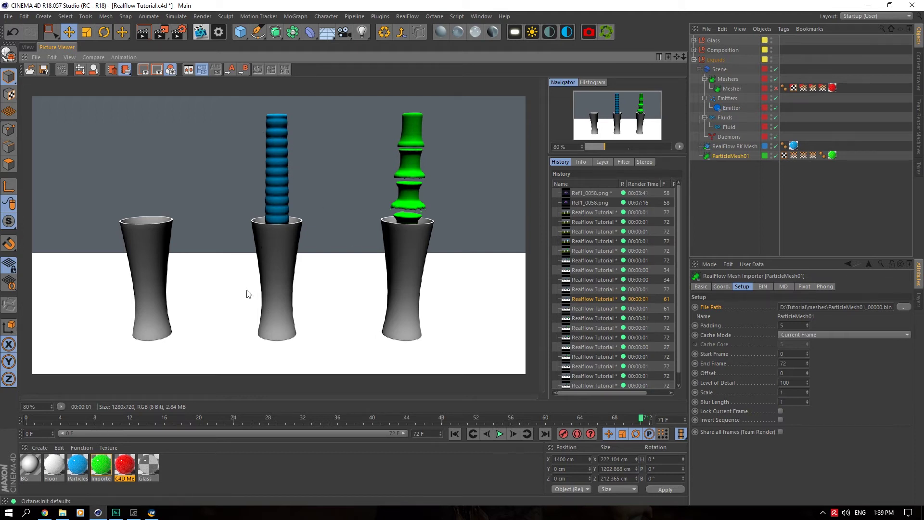
Back in the perspective view, preview the green mesh in Octane Live Viewer, then close it.
click(28, 46)
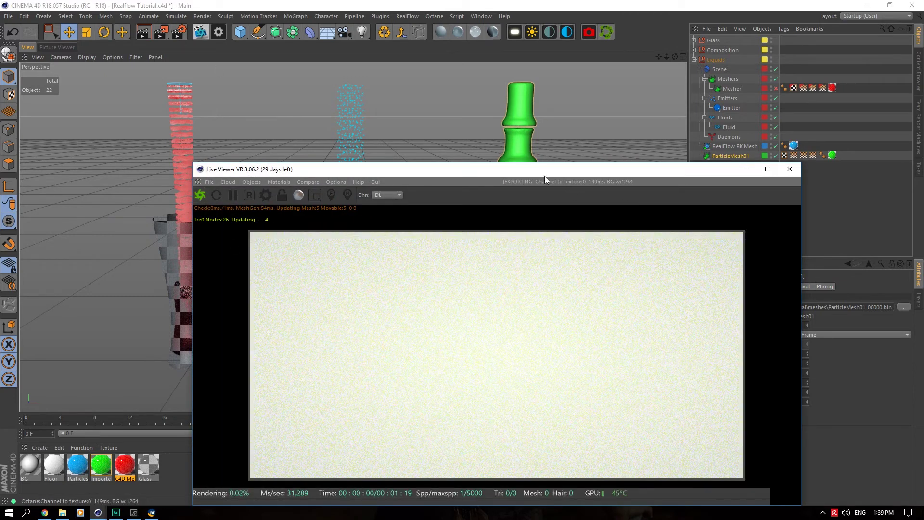
drag(540, 169, 397, 98)
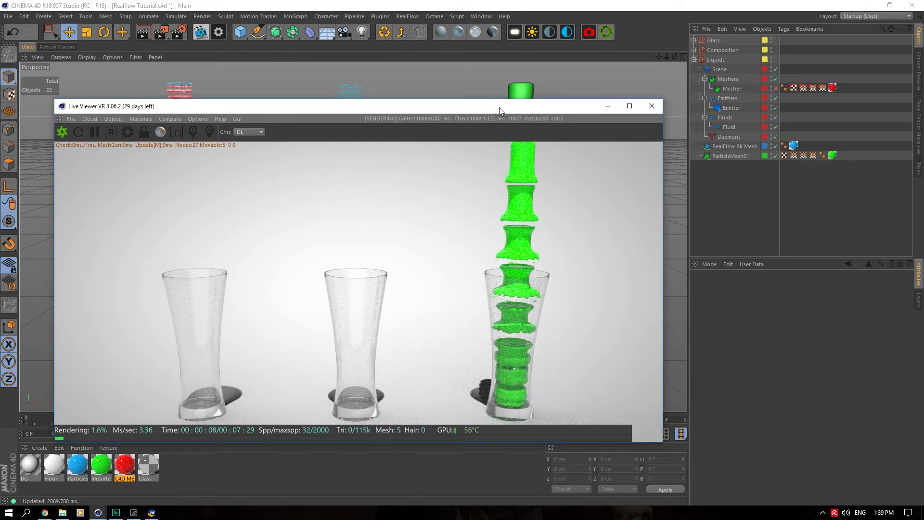
click(650, 98)
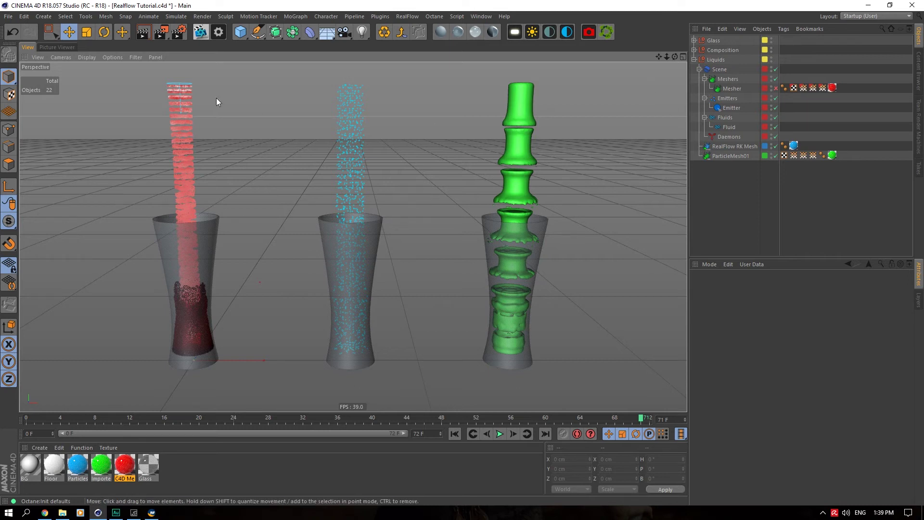
Add a Cube primitive as a child of the Fluid object and select it.
click(730, 127)
click(243, 36)
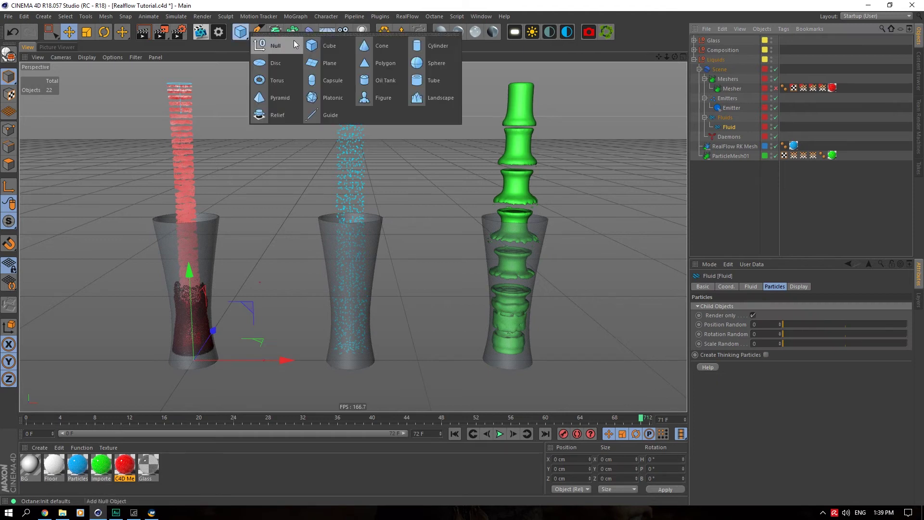
click(325, 45)
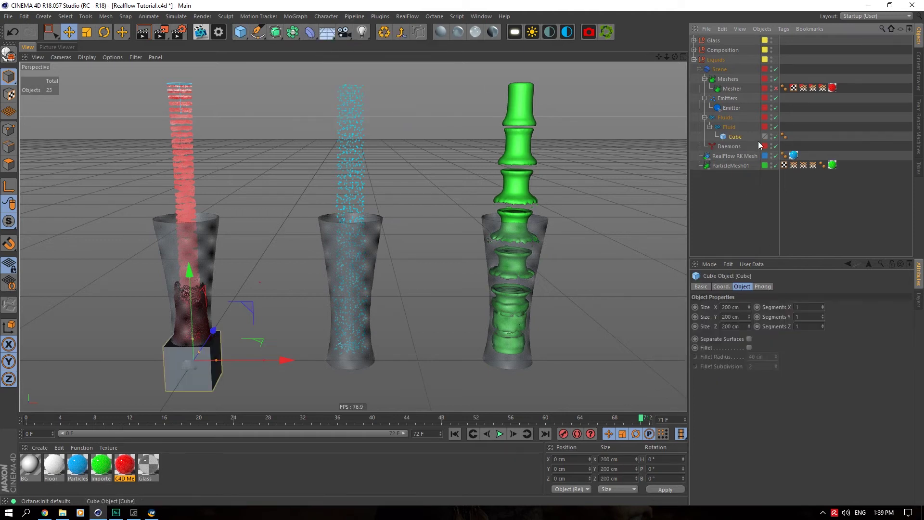
click(756, 127)
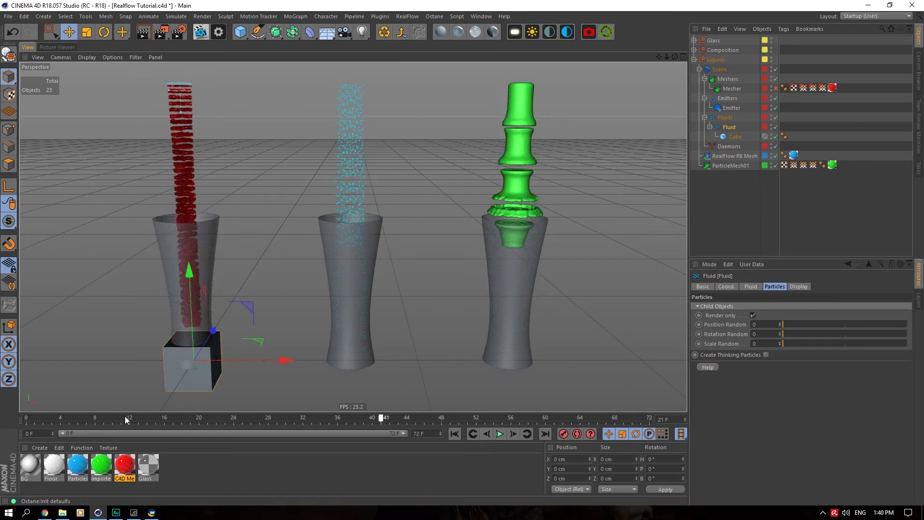
click(736, 137)
Delete the cube and inspect the Mesher's settings in the Meshers group.
key(Delete)
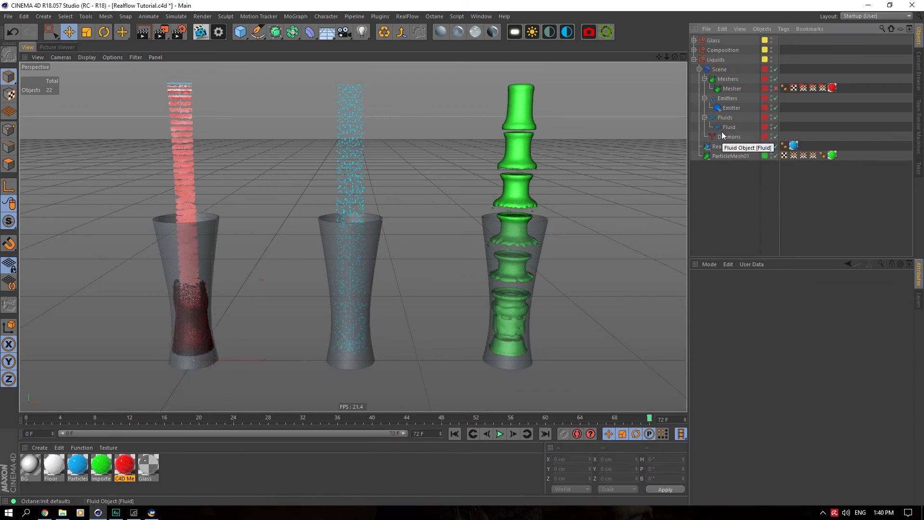
click(729, 79)
click(413, 17)
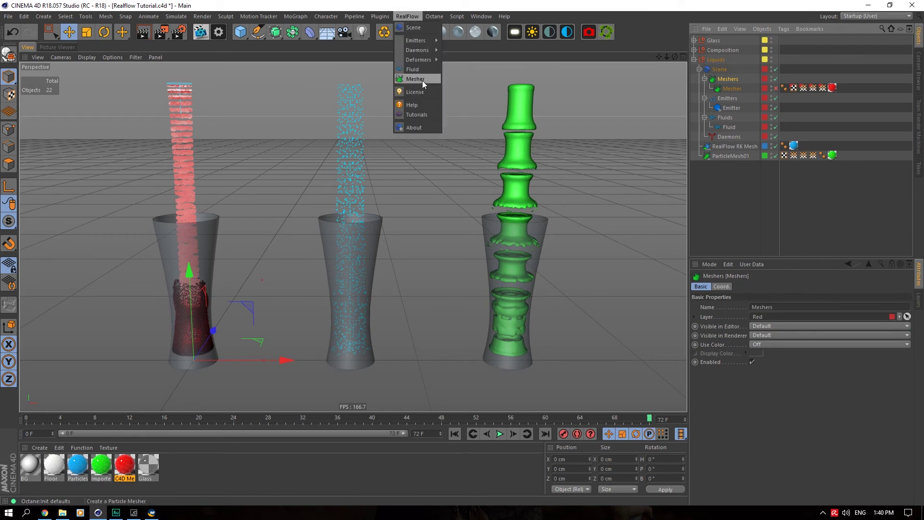
click(781, 117)
click(778, 89)
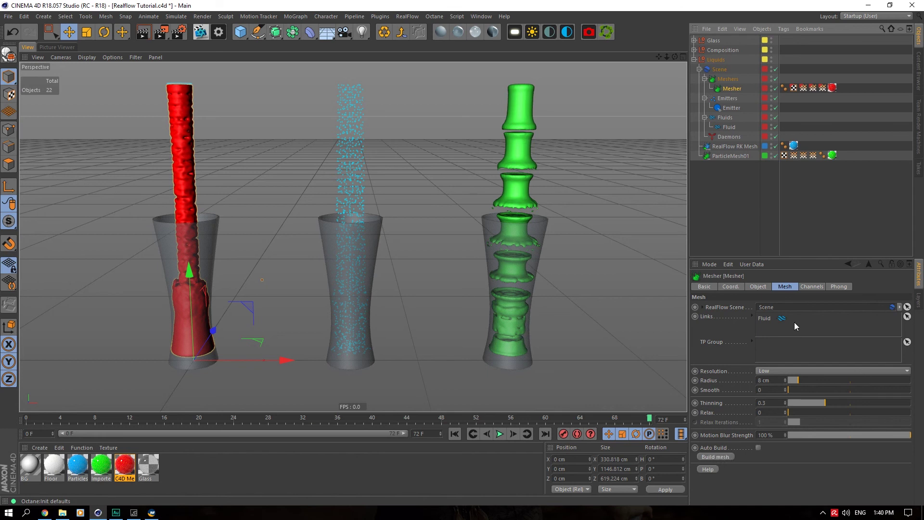
Check the Scene object's cache settings, select the green imported mesh, and open Octane Live Viewer.
click(720, 69)
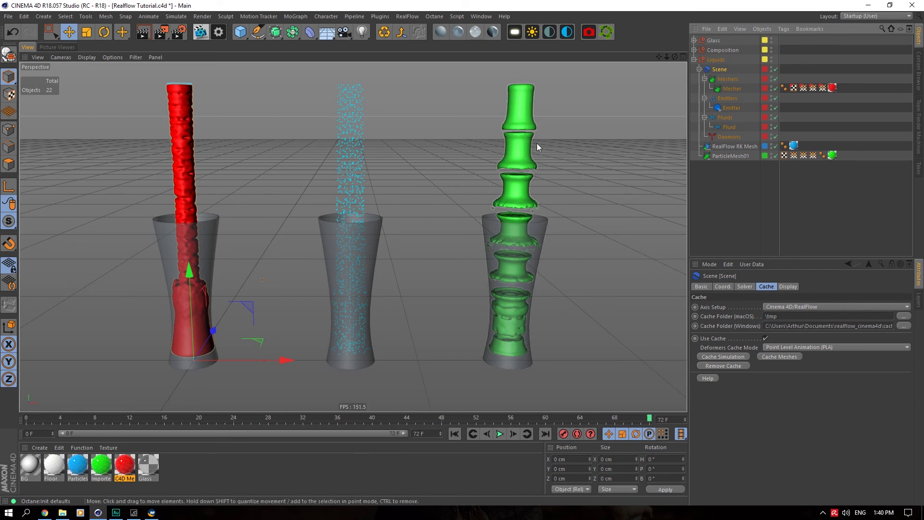
click(516, 269)
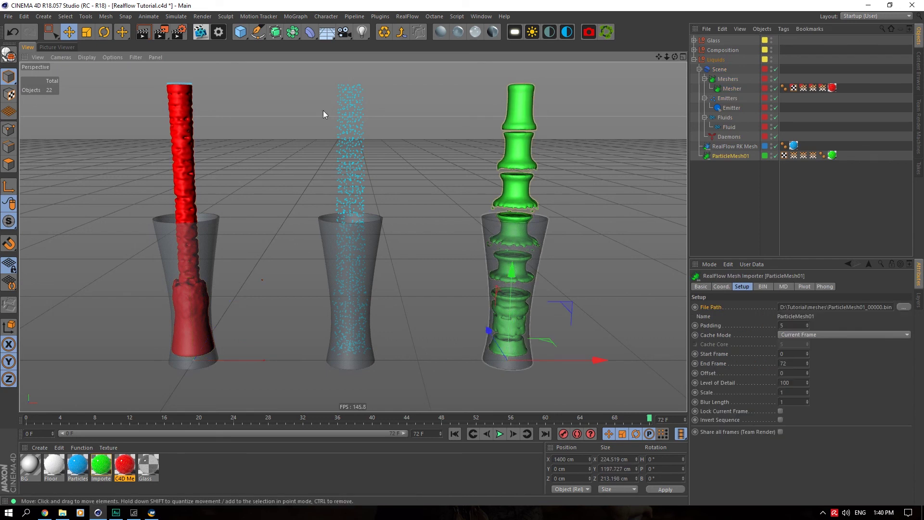
click(200, 32)
Start the Octane live render of the red and green fluid meshes, repositioning the viewer window.
click(200, 195)
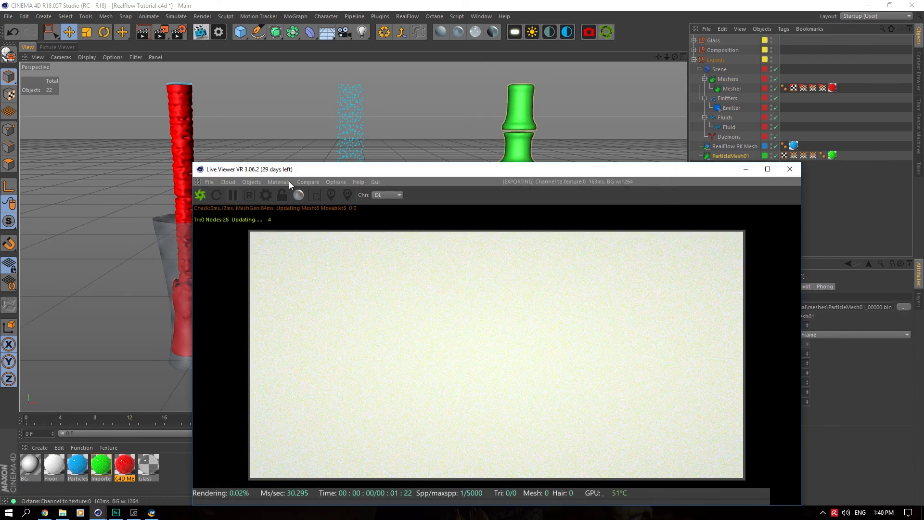
drag(299, 171, 165, 79)
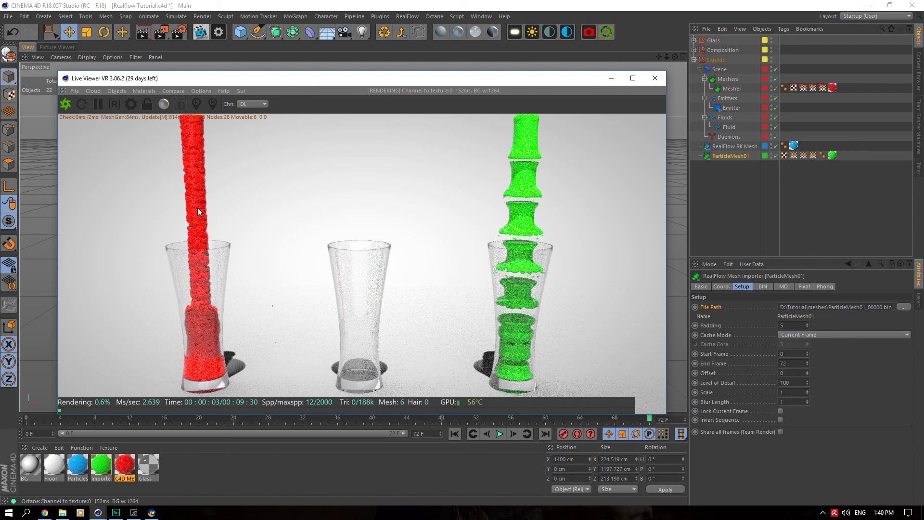
drag(336, 92, 281, 133)
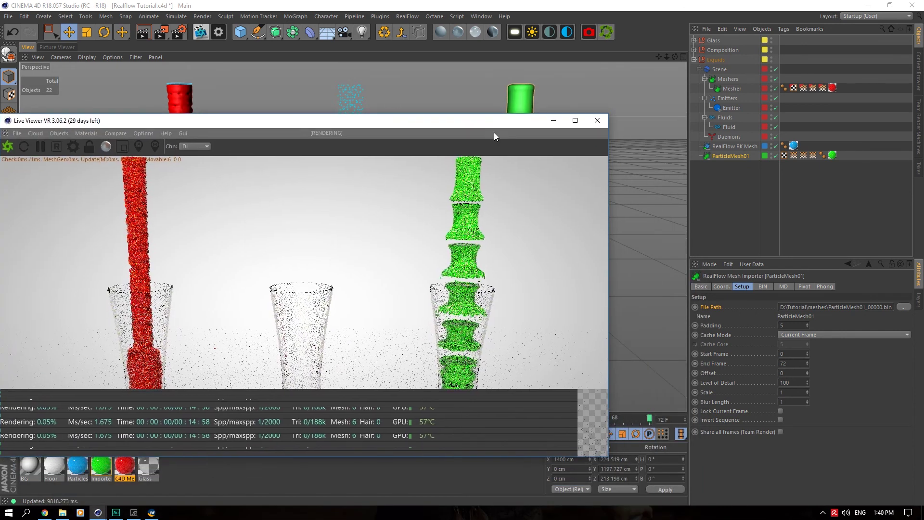